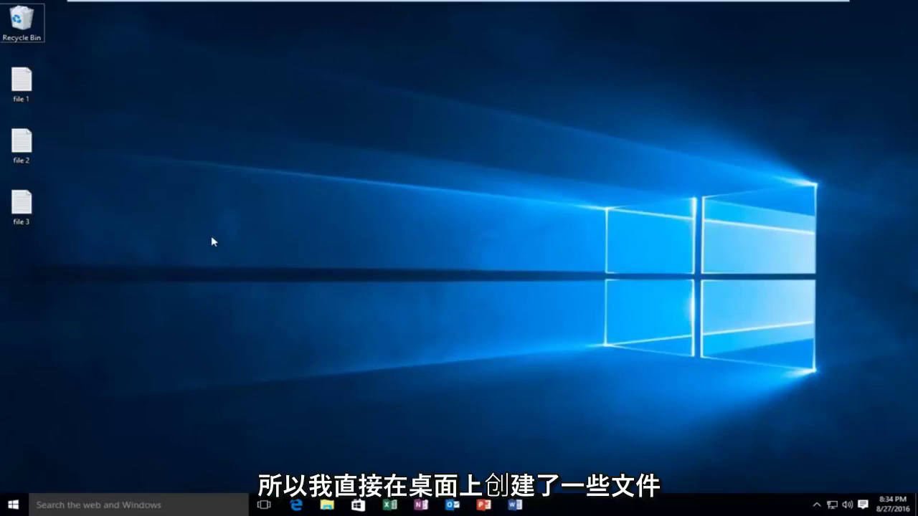
pyautogui.click(21, 83)
pyautogui.click(16, 147)
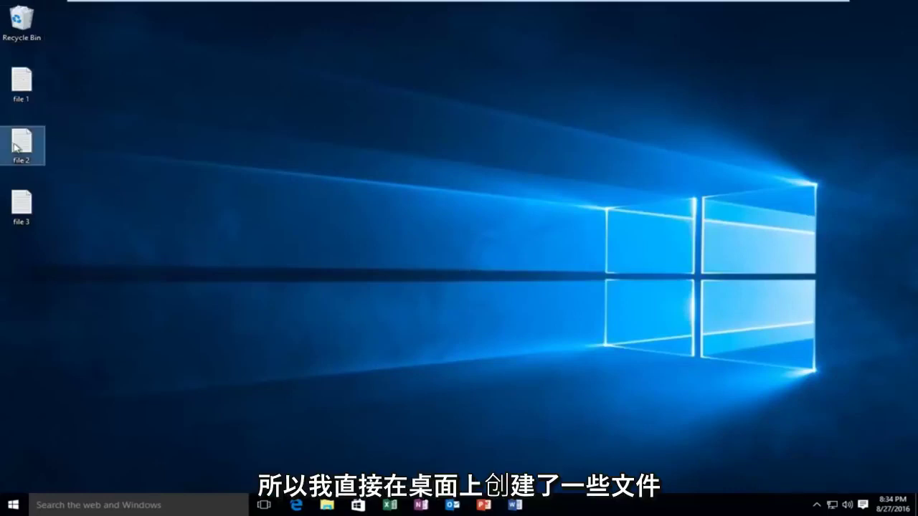
pyautogui.click(21, 205)
pyautogui.click(142, 181)
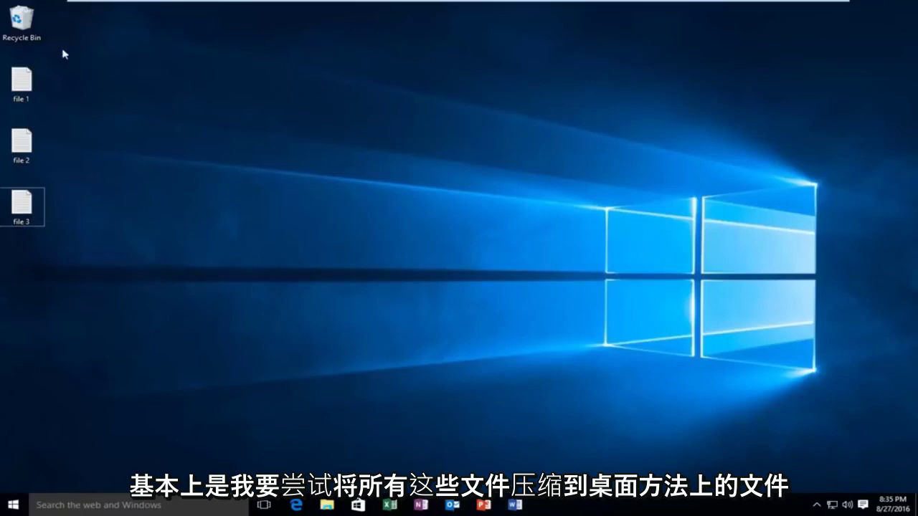
# - Compress file 1, file 2 and file 3 on the desktop together into one compressed (zipped) folder
pyautogui.click(21, 86)
pyautogui.keyDown('ctrl'); pyautogui.click(22, 143); pyautogui.keyUp('ctrl')
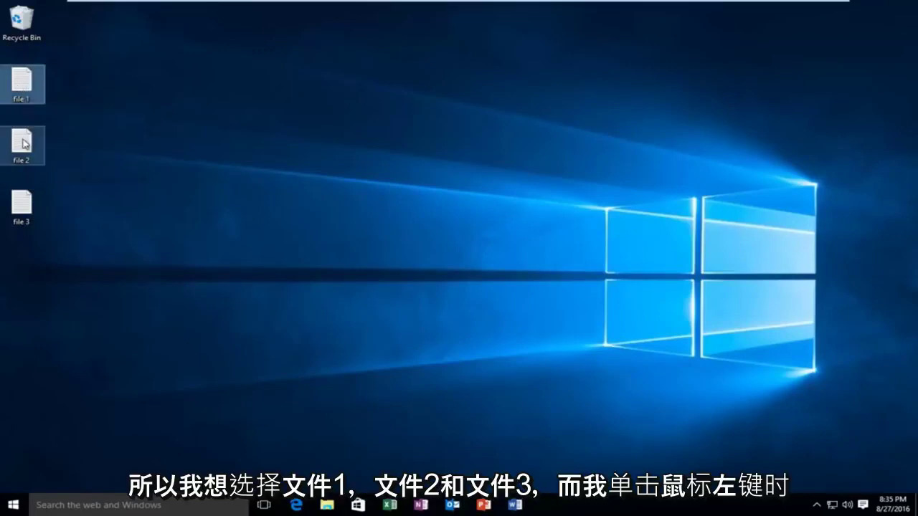
pyautogui.keyDown('ctrl'); pyautogui.click(24, 210); pyautogui.keyUp('ctrl')
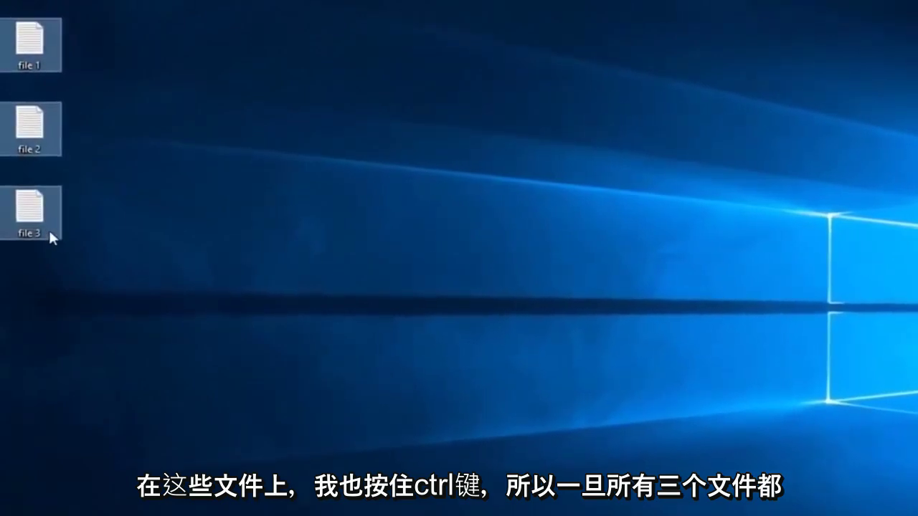
pyautogui.rightClick(27, 139)
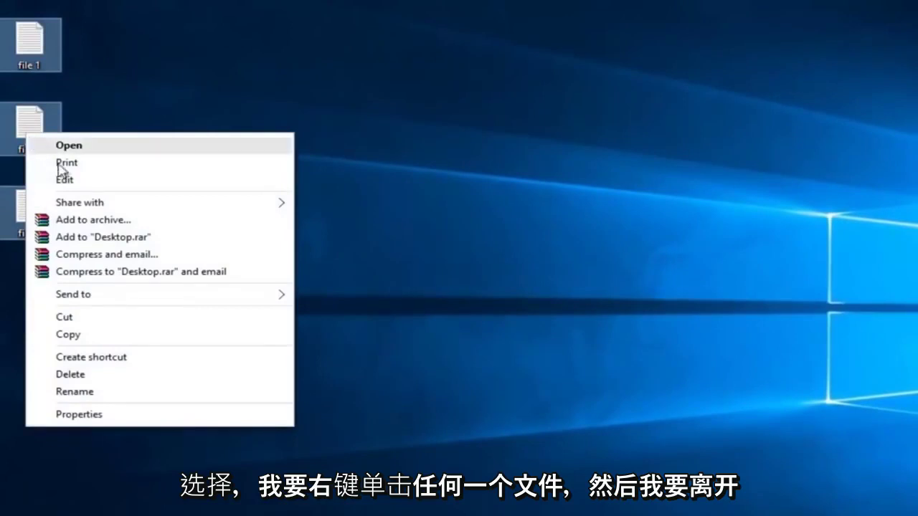
pyautogui.click(64, 300)
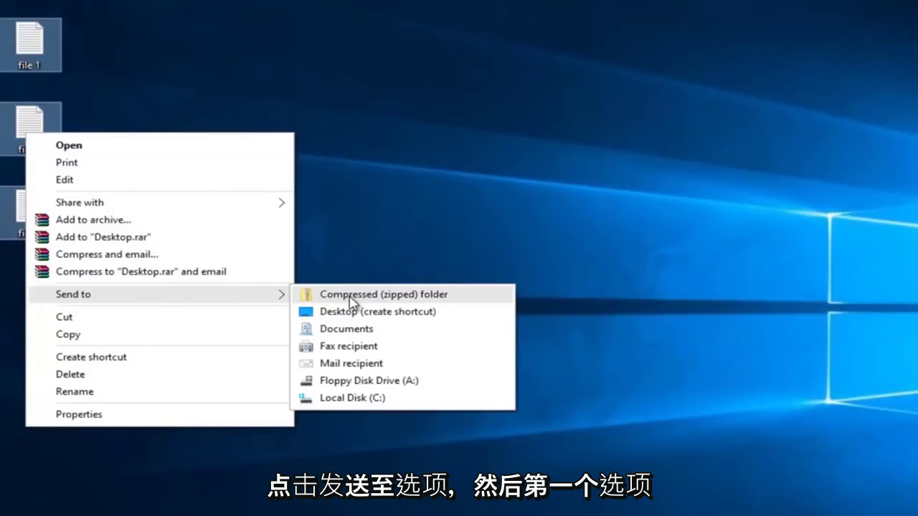
pyautogui.click(413, 294)
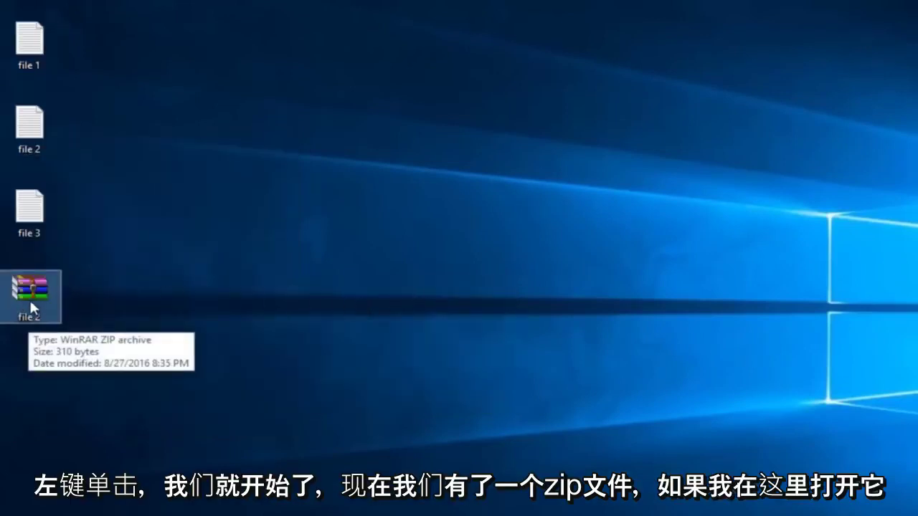
# - Check the contents of the new file 2 zip archive, then delete that archive from the desktop
pyautogui.doubleClick(28, 290)
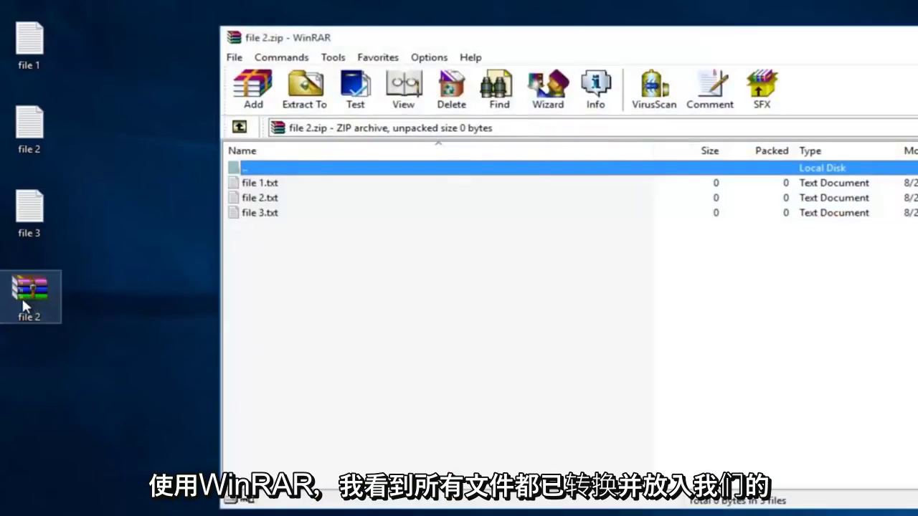
pyautogui.click(273, 253)
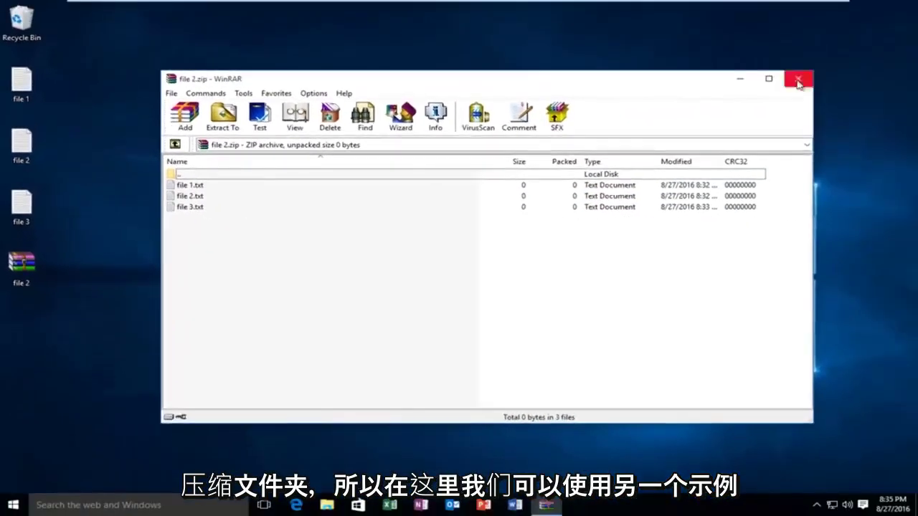
pyautogui.click(798, 81)
pyautogui.click(21, 264)
pyautogui.press('Delete')
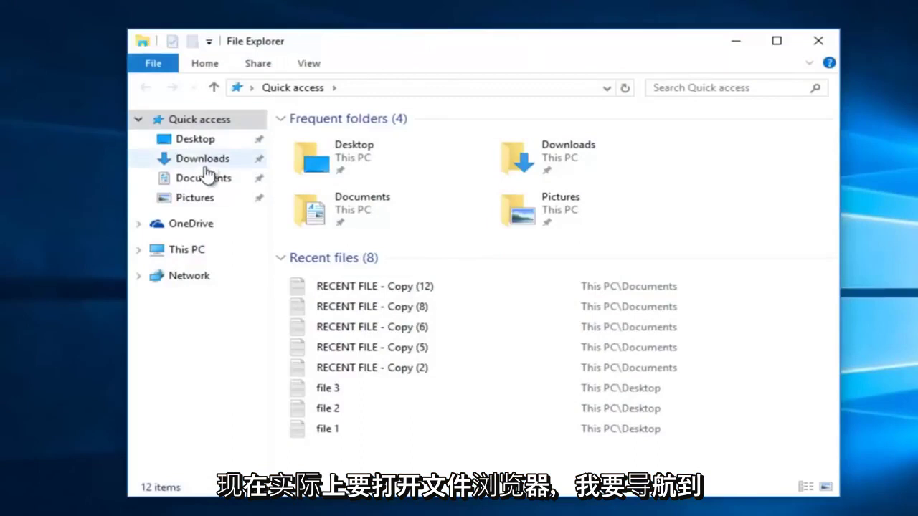
# - In File Explorer's Documents folder, zip RECENT FILE copies (2), (4), (7), (10), (13) and (15) into a single archive
pyautogui.click(188, 183)
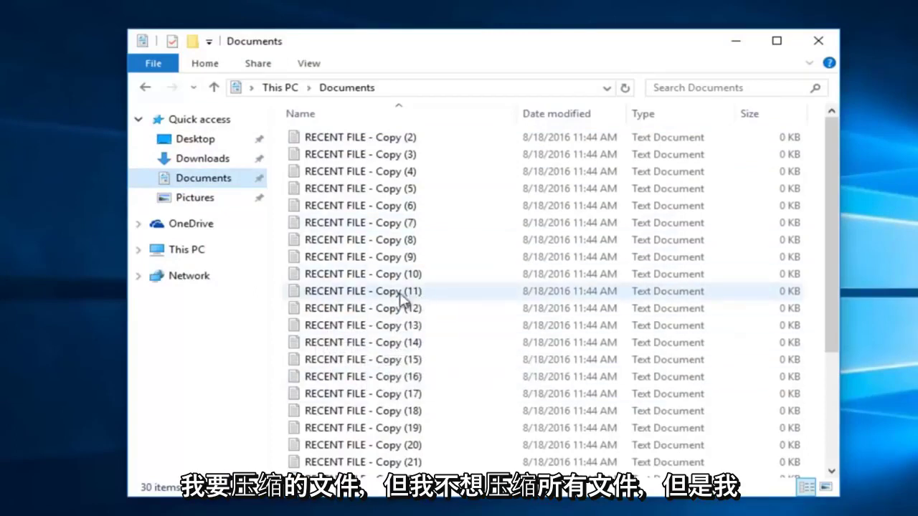
pyautogui.scroll(-3, 387, 319)
pyautogui.scroll(3, 401, 321)
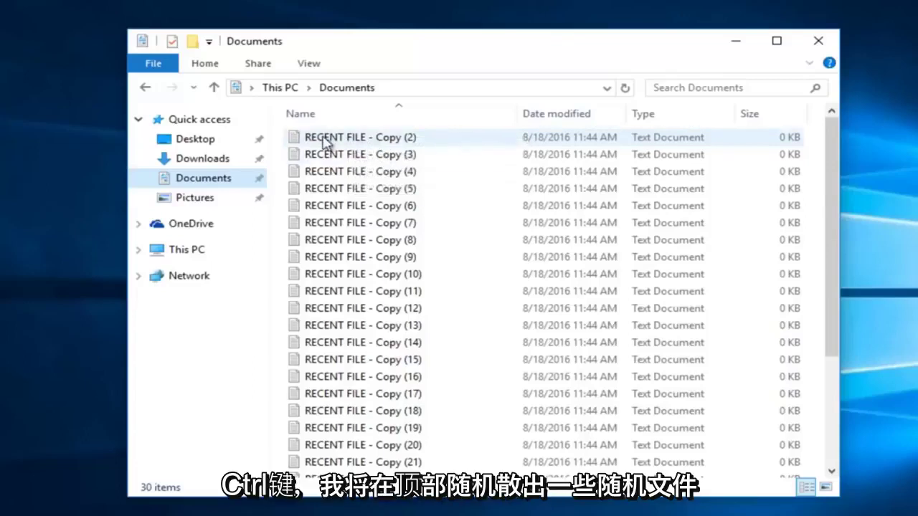
pyautogui.keyDown('ctrl'); pyautogui.click(324, 140); pyautogui.keyUp('ctrl')
pyautogui.keyDown('ctrl'); pyautogui.click(332, 274); pyautogui.keyUp('ctrl')
pyautogui.keyDown('ctrl'); pyautogui.click(338, 358); pyautogui.keyUp('ctrl')
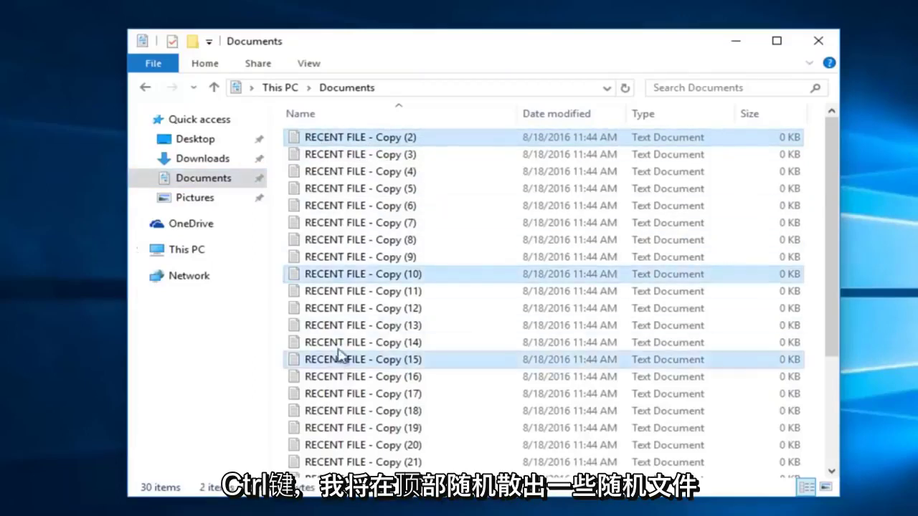
pyautogui.keyDown('ctrl'); pyautogui.click(345, 325); pyautogui.keyUp('ctrl')
pyautogui.keyDown('ctrl'); pyautogui.click(350, 222); pyautogui.keyUp('ctrl')
pyautogui.keyDown('ctrl'); pyautogui.click(352, 173); pyautogui.keyUp('ctrl')
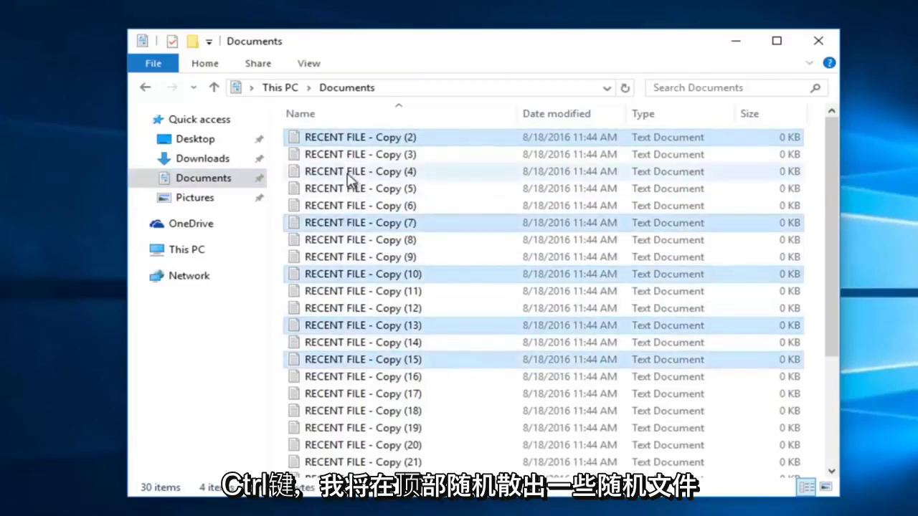
pyautogui.keyDown('ctrl'); pyautogui.click(442, 274); pyautogui.keyUp('ctrl')
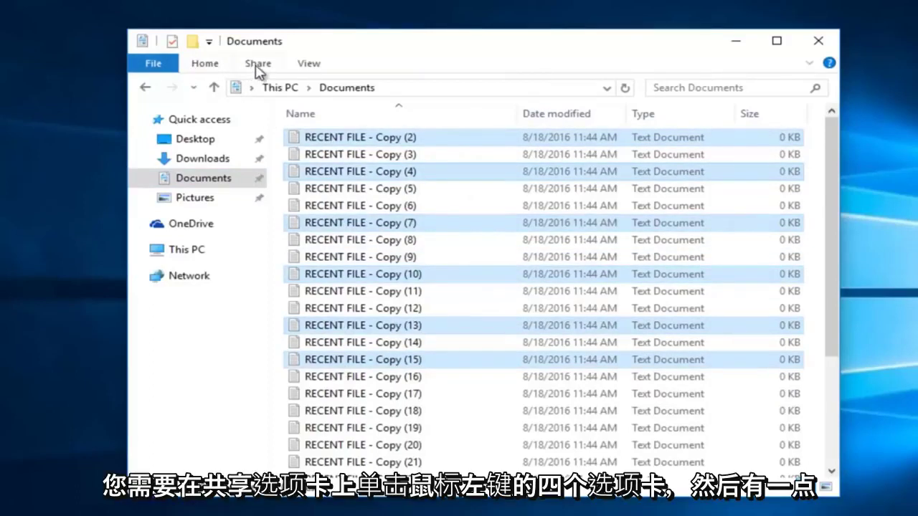
pyautogui.click(259, 64)
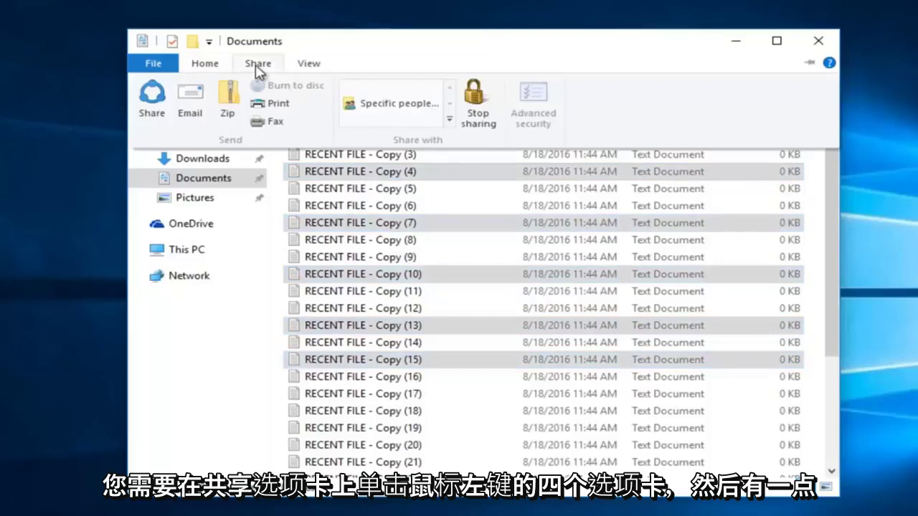
pyautogui.click(227, 111)
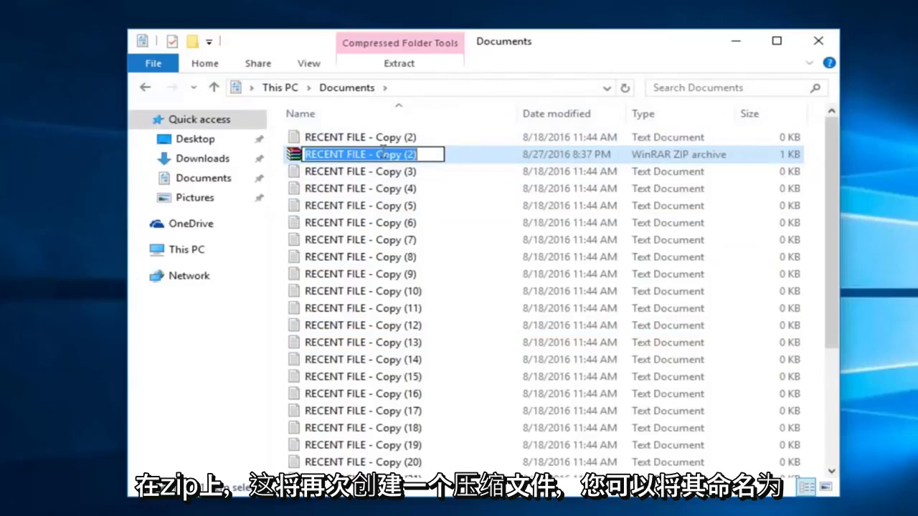
# - Name the new zip archive in Documents "compressed files"
pyautogui.press('BackSpace')
pyautogui.write('comp')
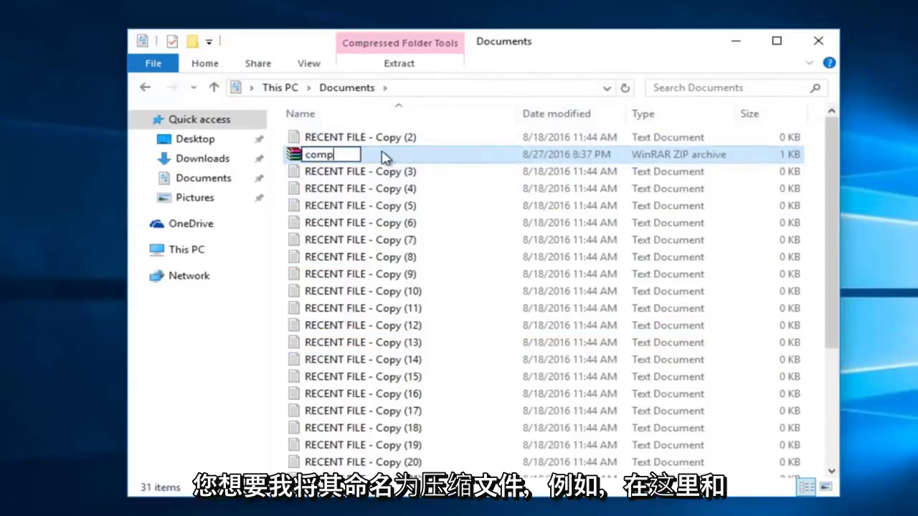
pyautogui.write('ressed file')
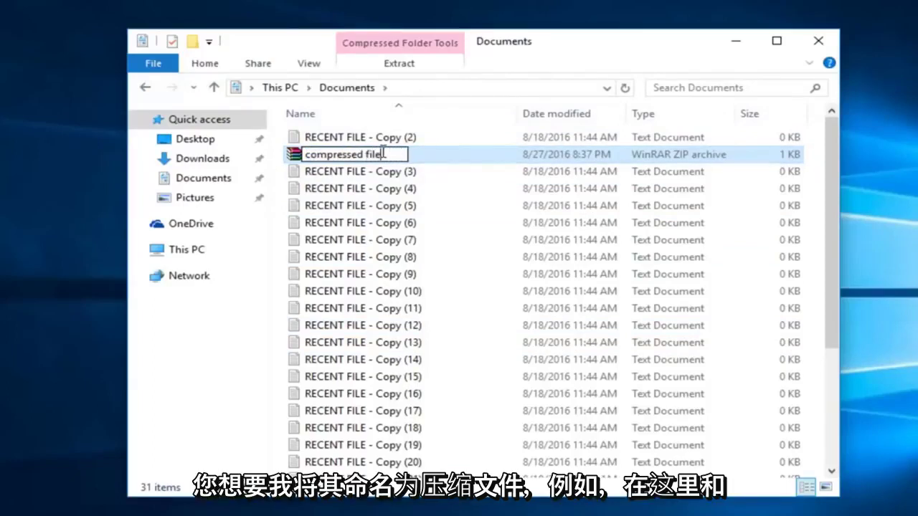
pyautogui.press('Return')
# - Open the compressed files archive and go through the text files it contains
pyautogui.doubleClick(368, 159)
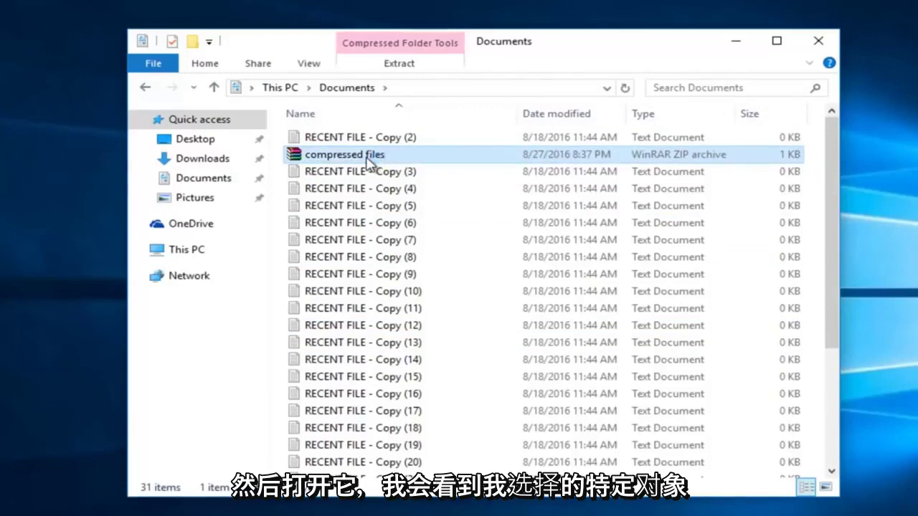
pyautogui.click(164, 195)
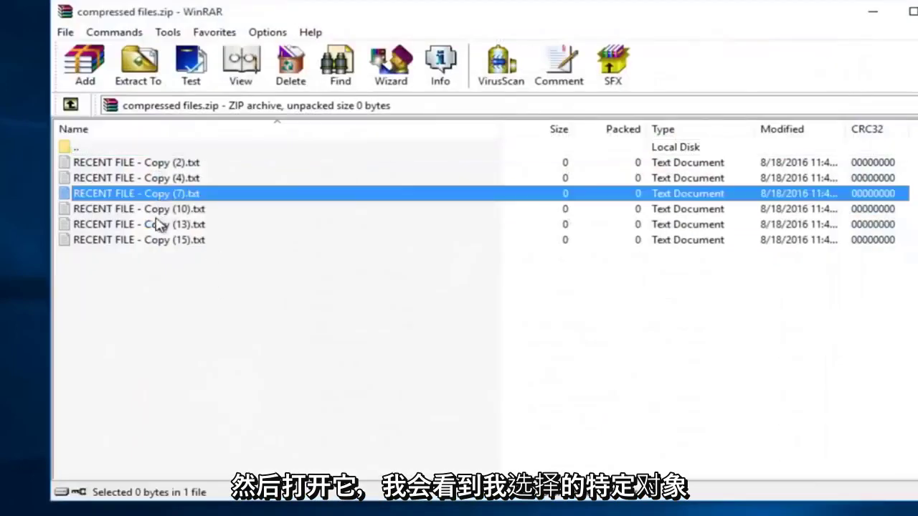
pyautogui.click(160, 223)
pyautogui.click(159, 241)
pyautogui.click(158, 208)
pyautogui.click(161, 193)
pyautogui.click(163, 178)
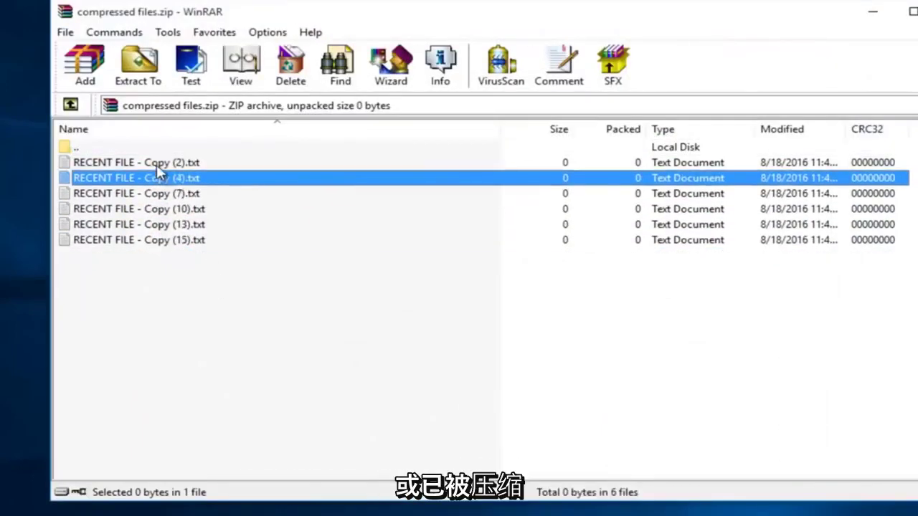
pyautogui.click(170, 163)
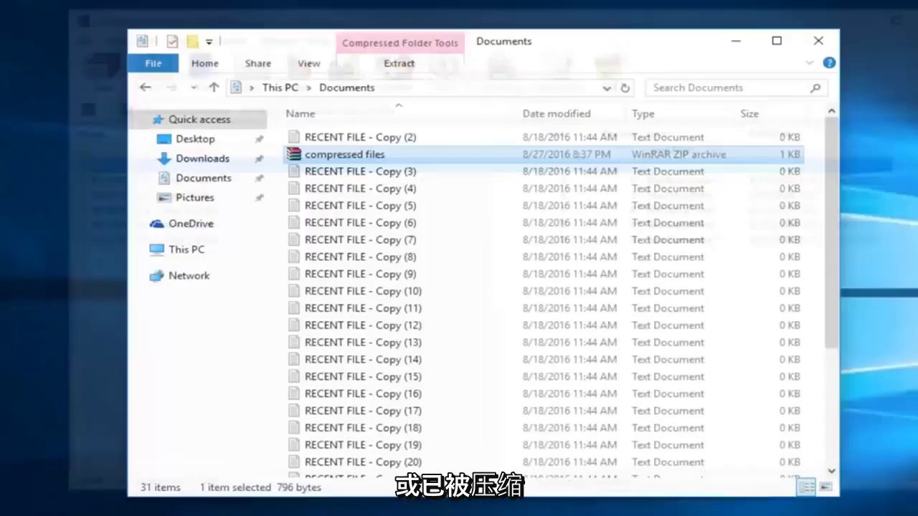
# - Zip only RECENT FILE - Copy (4) in Documents, keeping the archive's default name
pyautogui.click(402, 189)
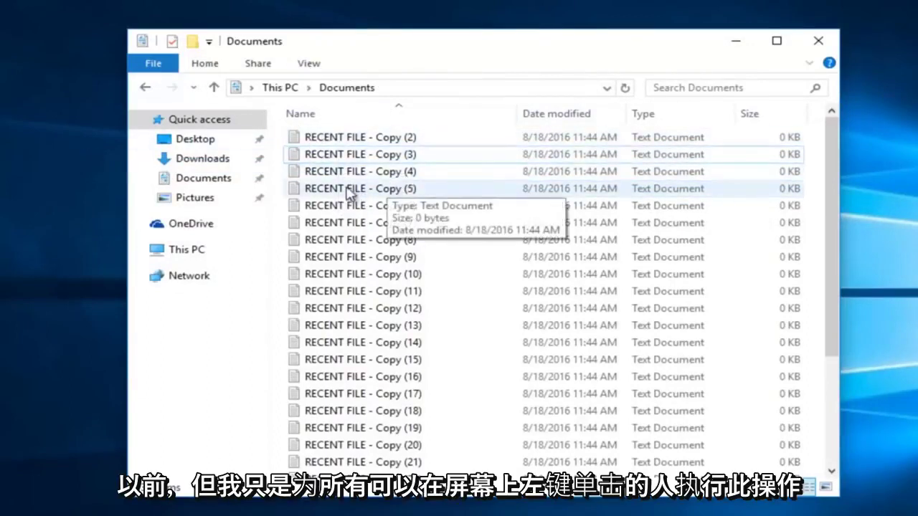
pyautogui.click(318, 178)
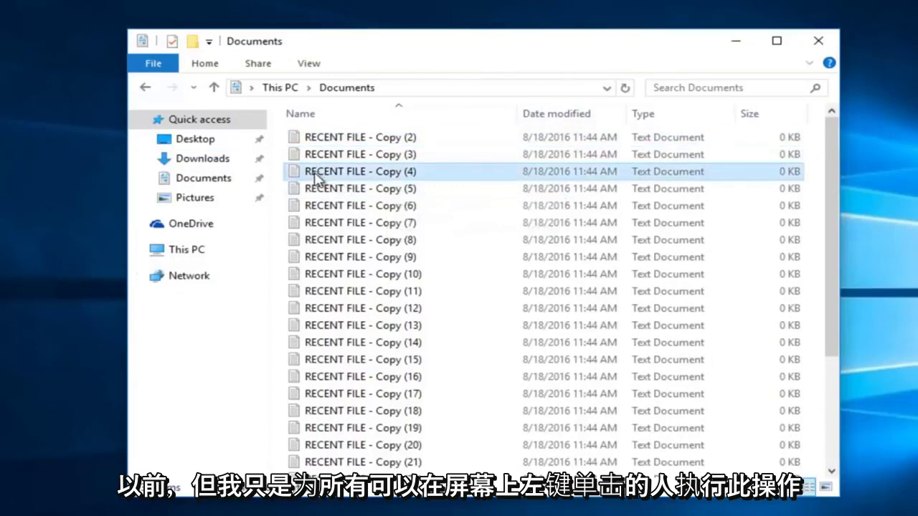
pyautogui.click(251, 65)
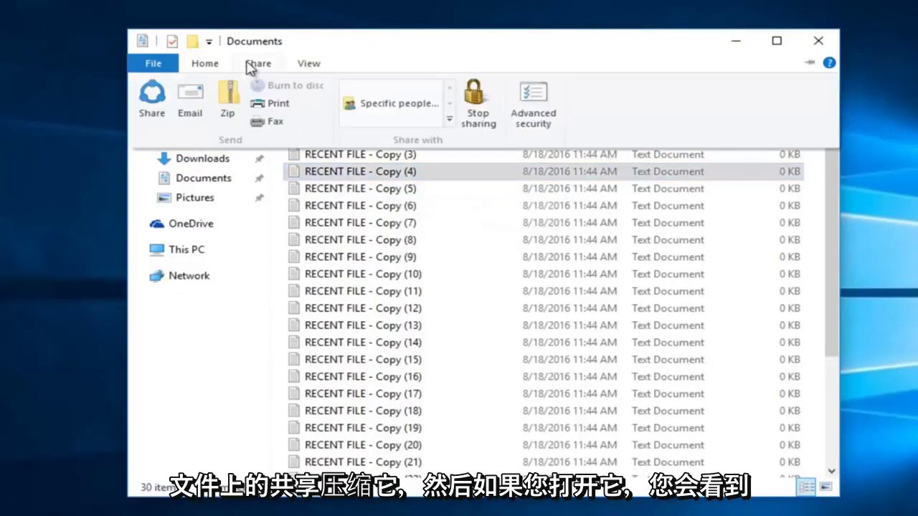
pyautogui.click(228, 99)
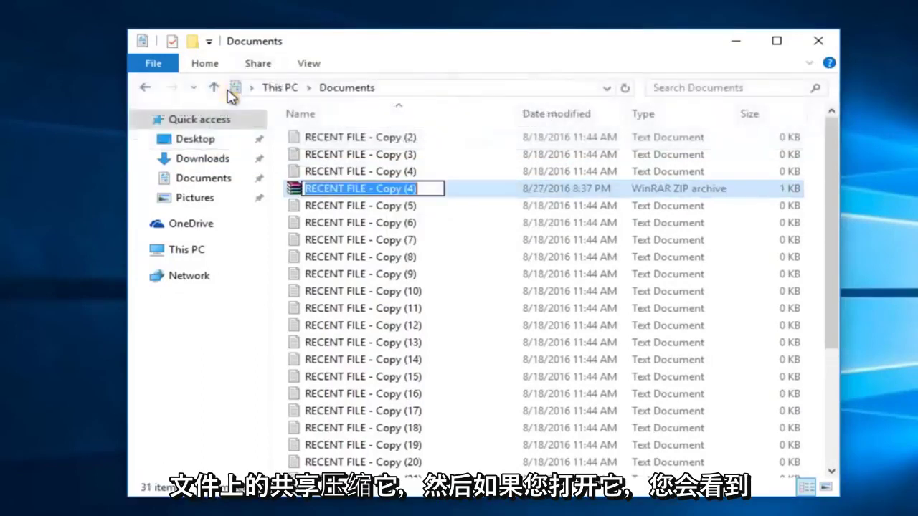
pyautogui.click(292, 188)
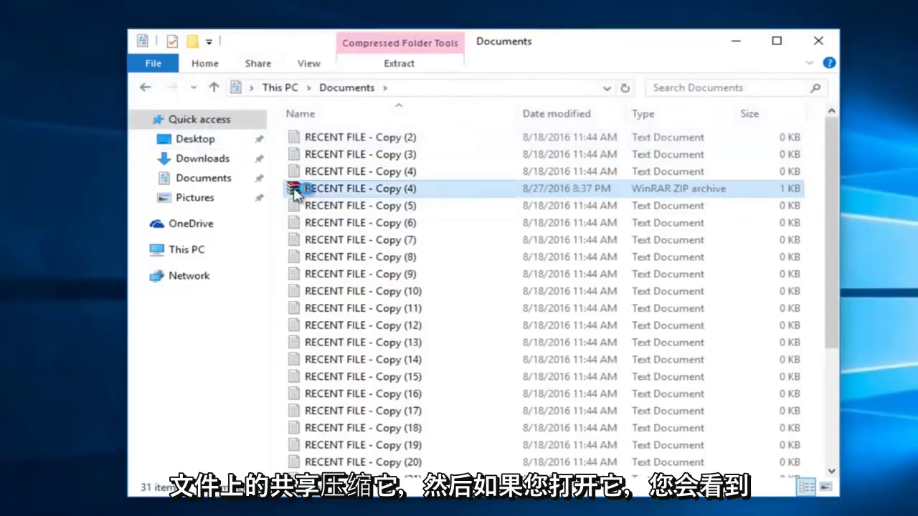
# - Open the RECENT FILE - Copy (4) archive, check the file inside it, and close the archive
pyautogui.doubleClick(293, 188)
pyautogui.click(199, 162)
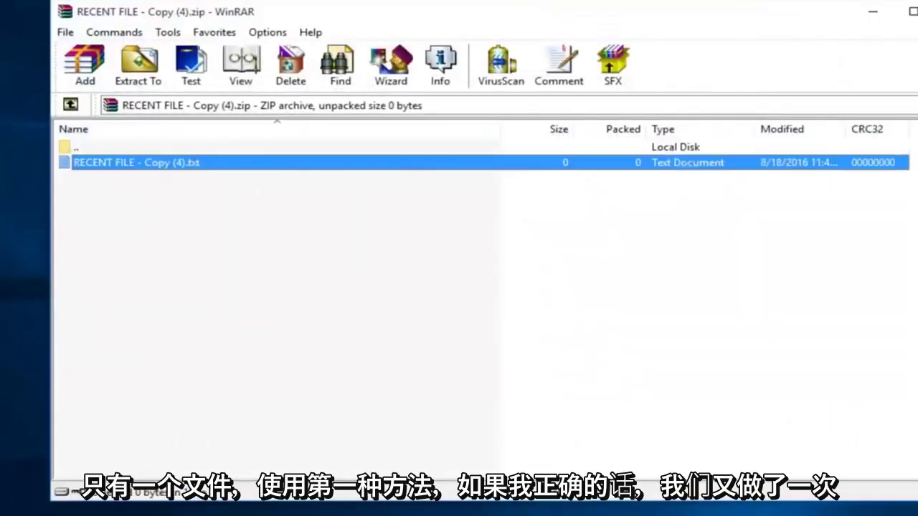
pyautogui.hotkey('alt', 'F4')
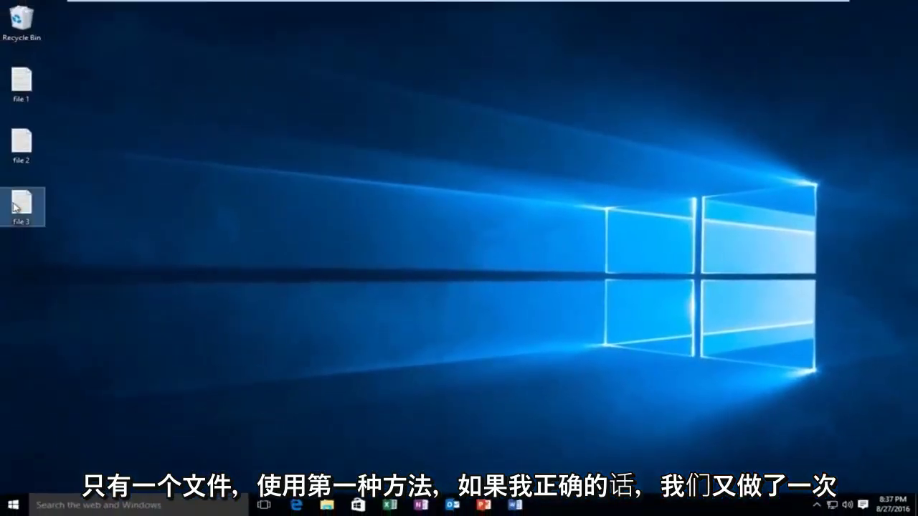
# - Send file 3 on the desktop to a compressed (zipped) folder named "compressed file"
pyautogui.rightClick(14, 208)
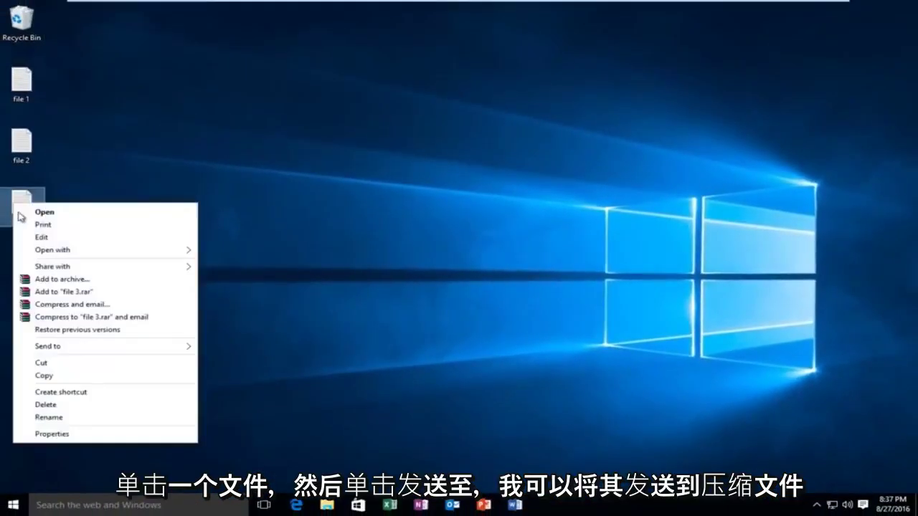
pyautogui.click(45, 346)
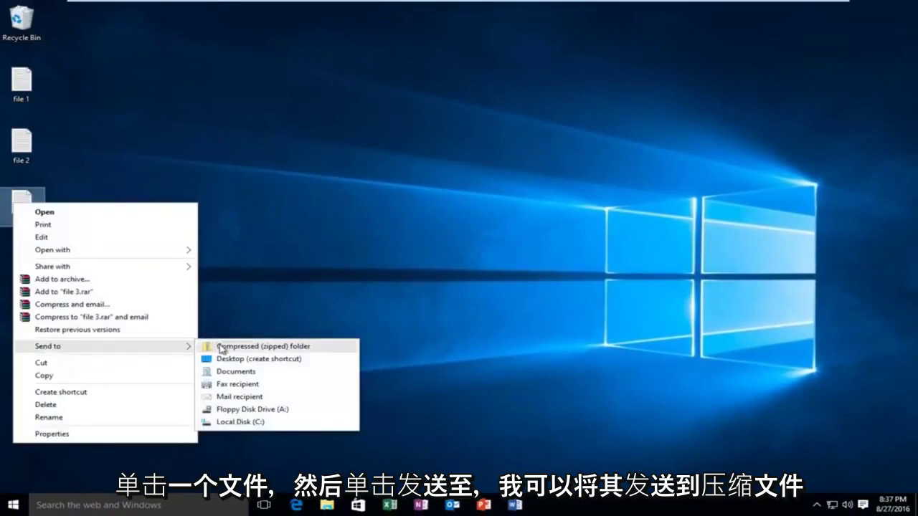
pyautogui.click(290, 351)
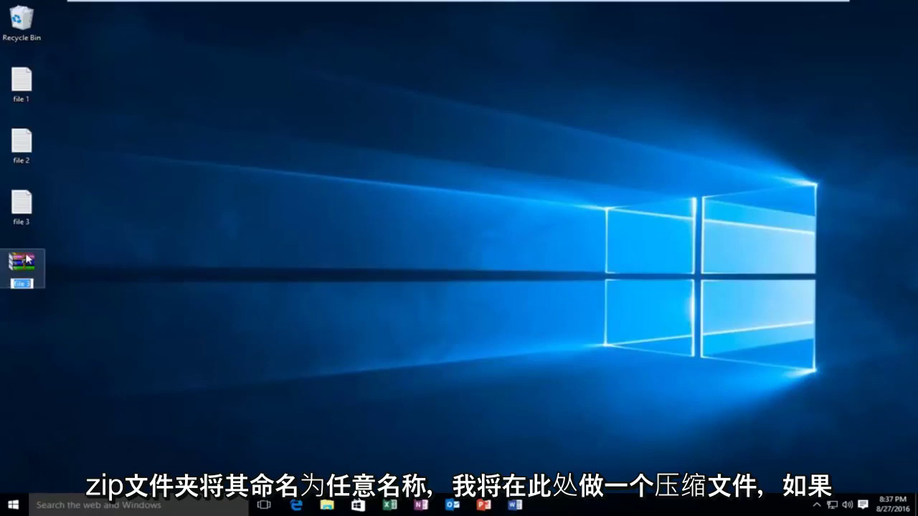
pyautogui.write('compressed')
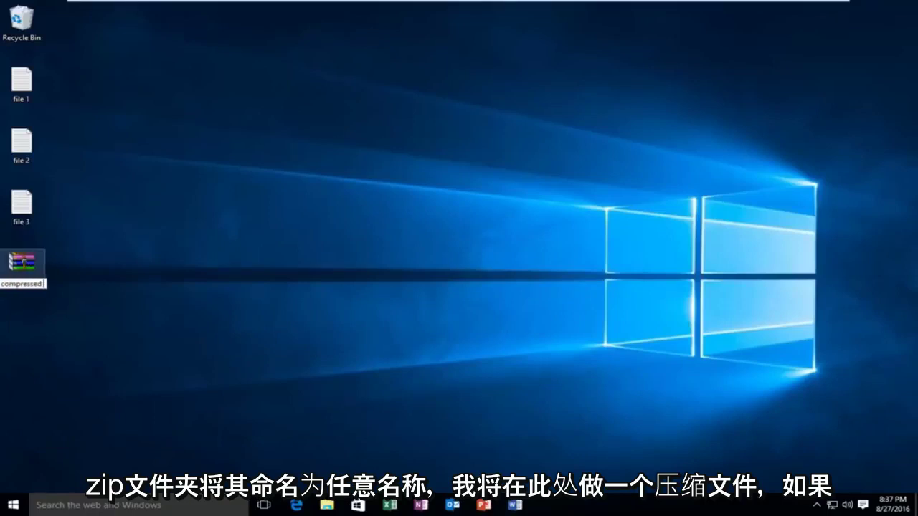
pyautogui.write(' file')
pyautogui.press('Return')
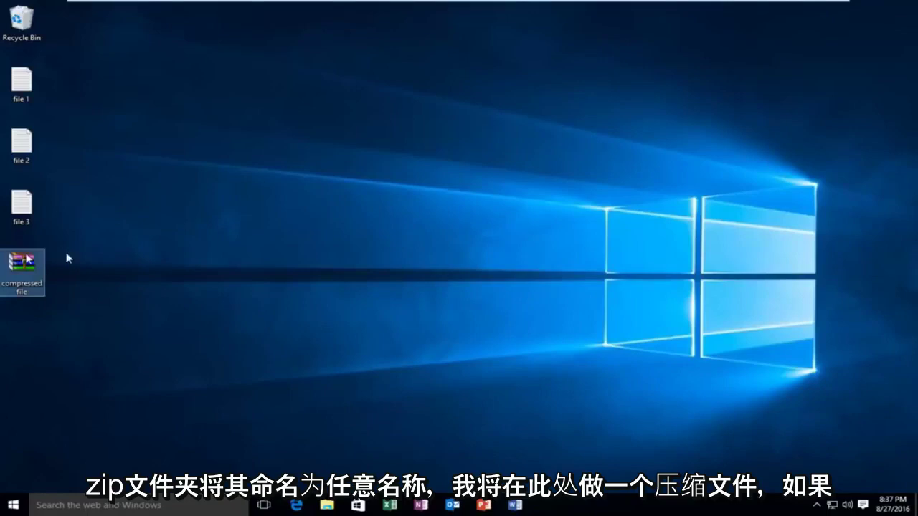
# - Open the compressed file archive on the desktop and check the file 3.txt entry inside it
pyautogui.doubleClick(22, 267)
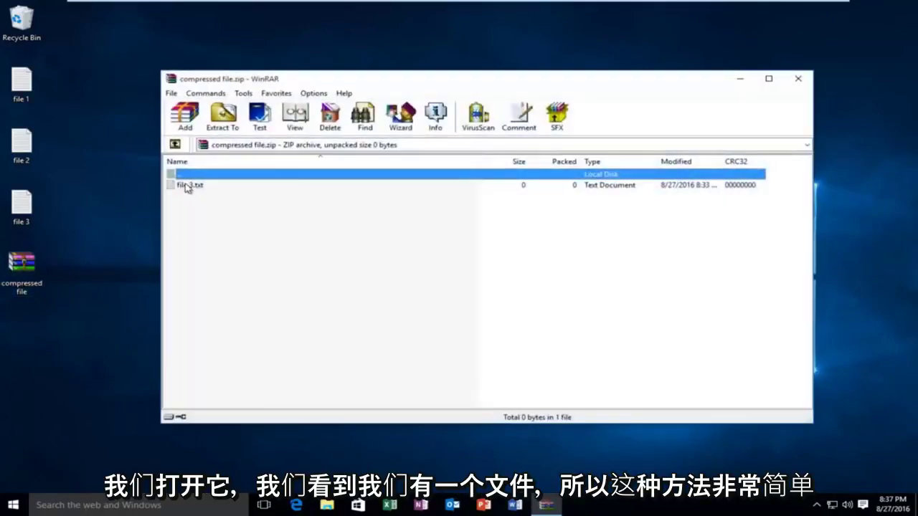
pyautogui.click(188, 187)
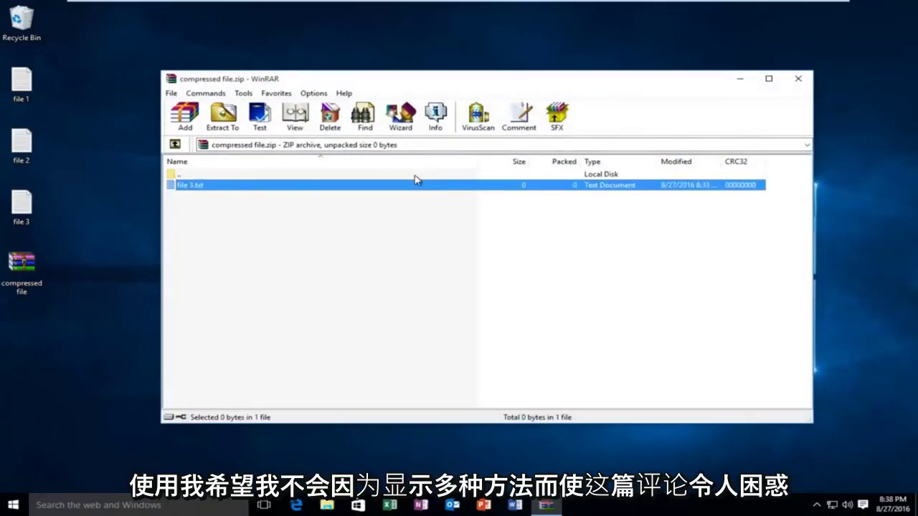
pyautogui.click(79, 196)
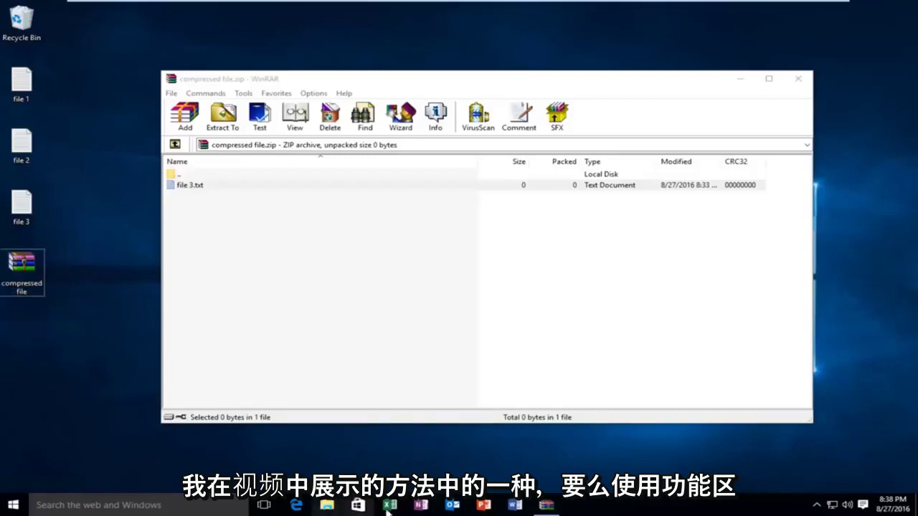
# - Review the Zip command among File Explorer's sharing commands, and close both File Explorer and the compressed file archive
pyautogui.click(330, 505)
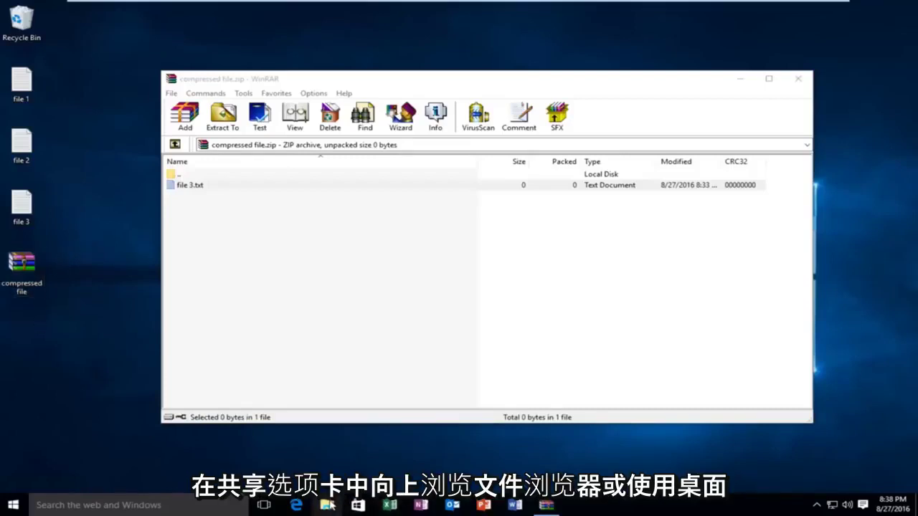
pyautogui.click(309, 131)
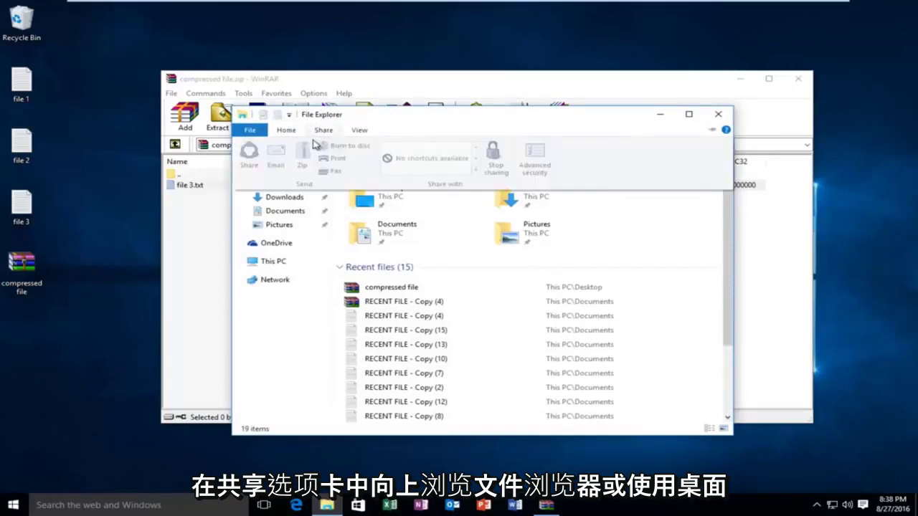
pyautogui.click(718, 114)
pyautogui.click(798, 78)
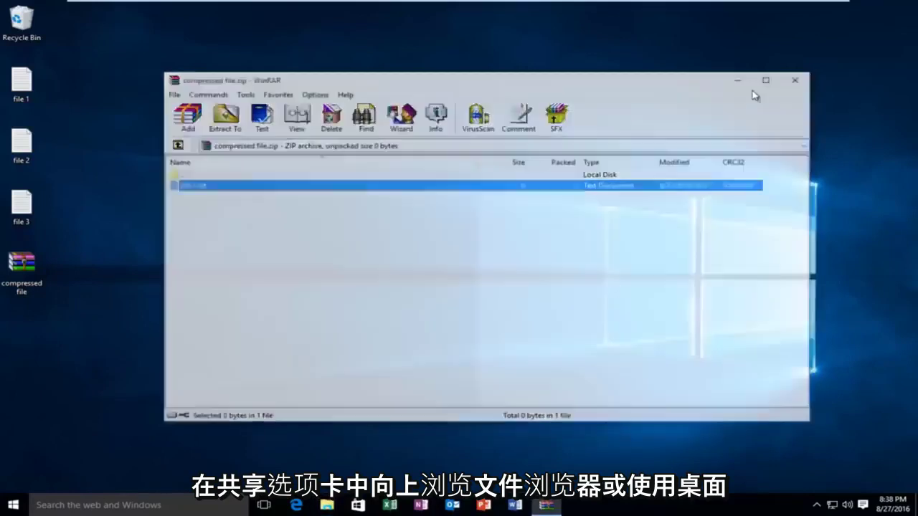
# - Review the Compressed (zipped) folder destination in the Send to options of file 3 on the desktop, and dismiss the options
pyautogui.rightClick(21, 204)
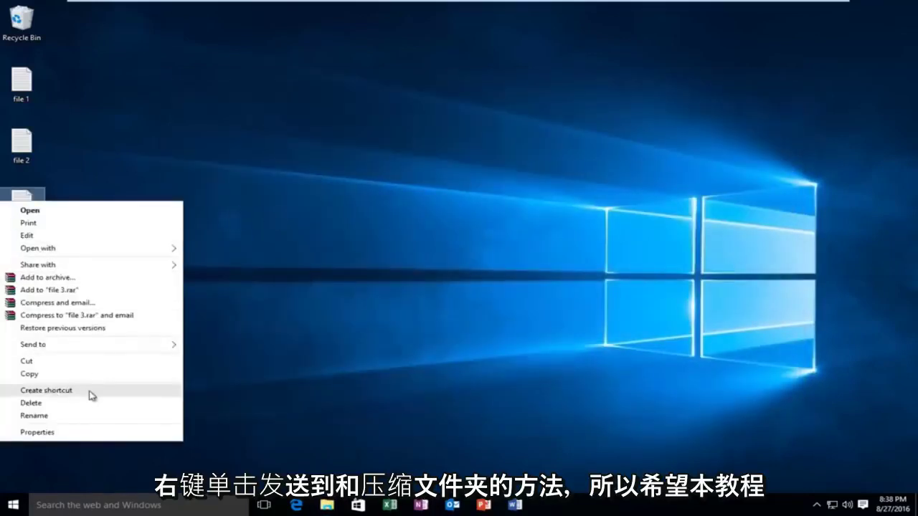
pyautogui.moveTo(85, 346)
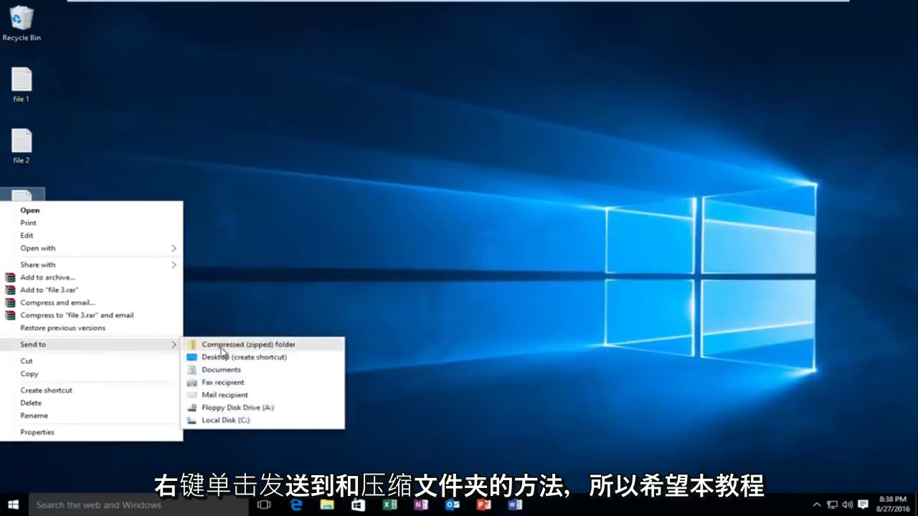
pyautogui.click(247, 345)
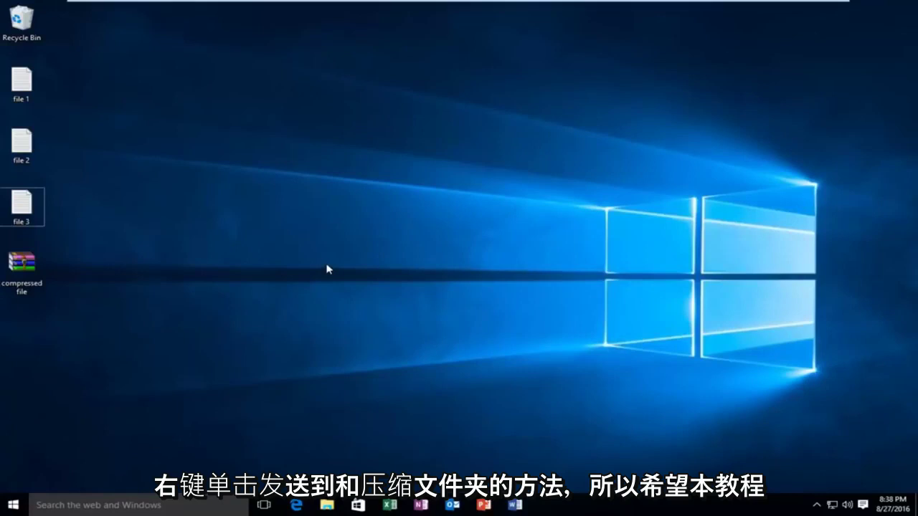